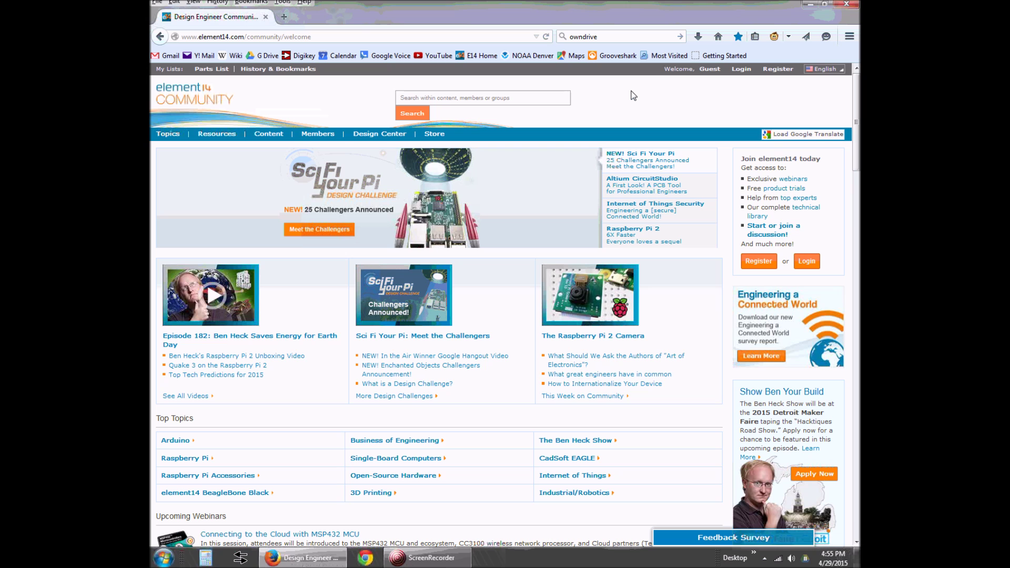
- Load the ownCloud server's web interface at 10.0.0.124 in the browser
click(526, 40)
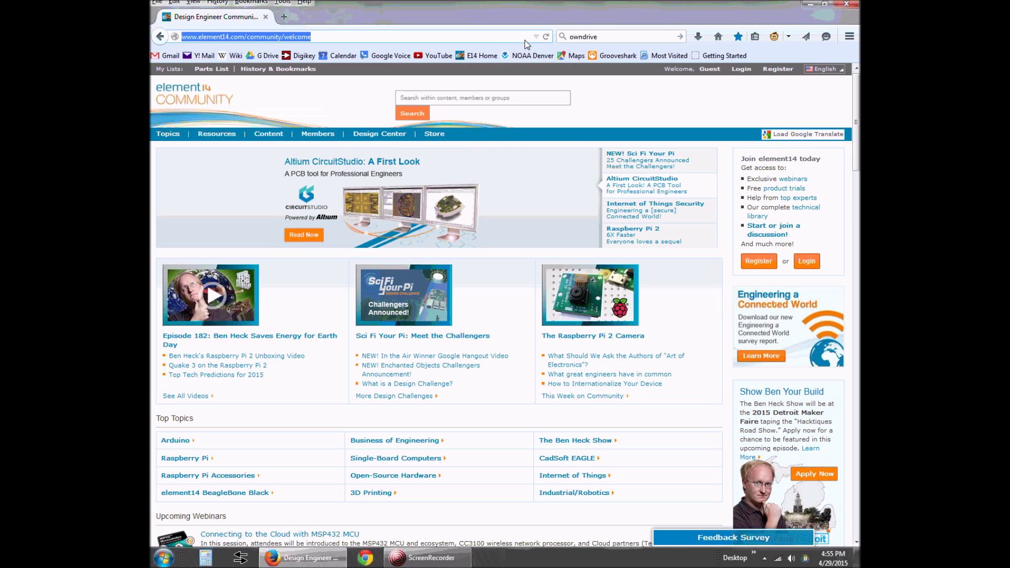
text(10.0.0.124/)
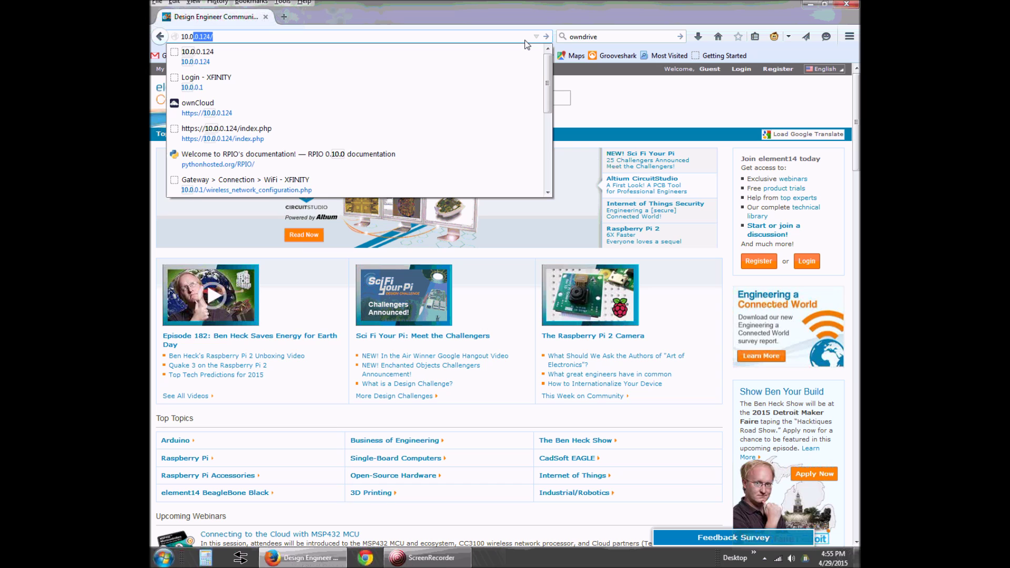
key(Return)
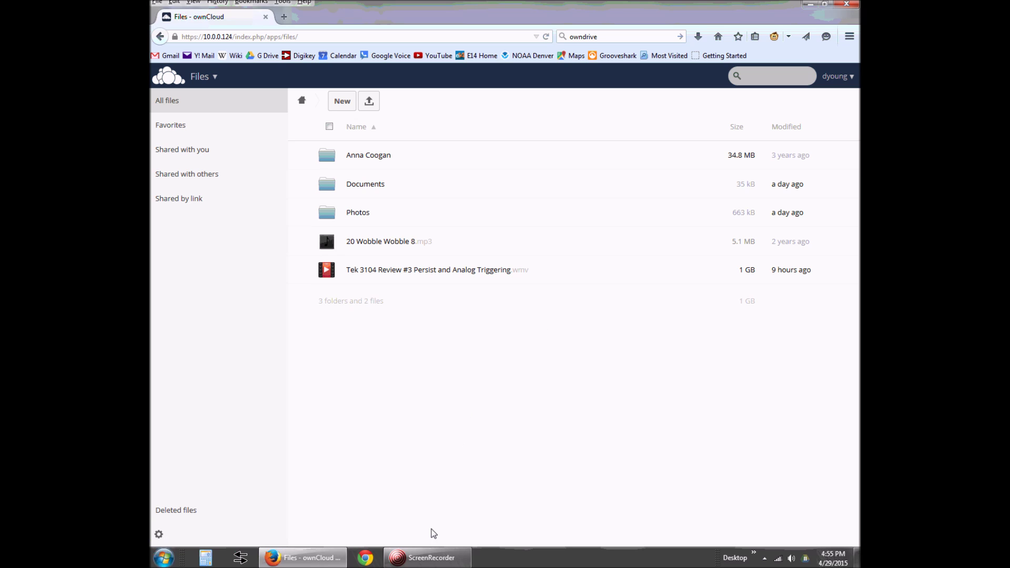
- Check the desktop client's account storage (1 GB of 8.3 GB), then show web Favorites
click(765, 558)
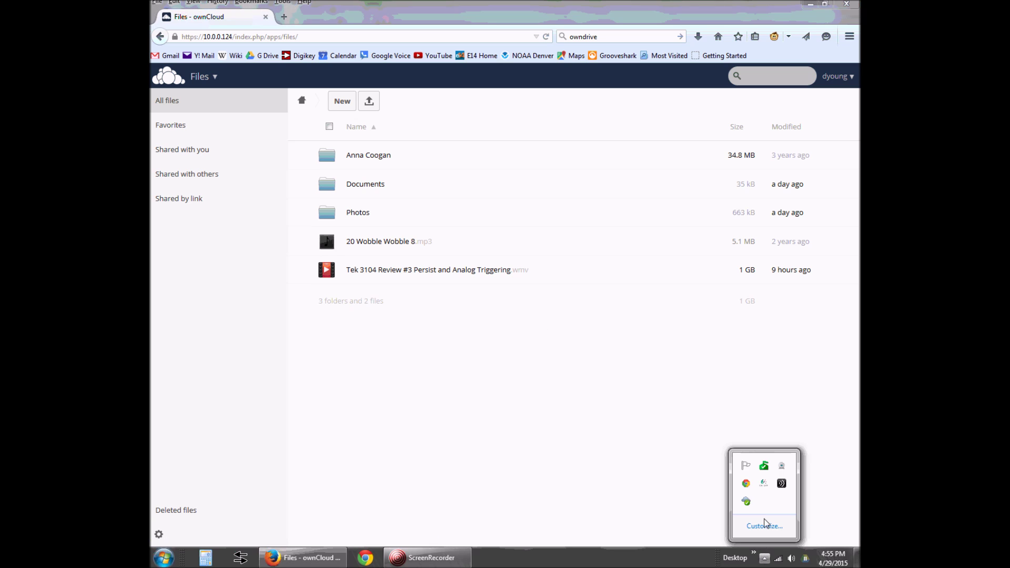
click(747, 501)
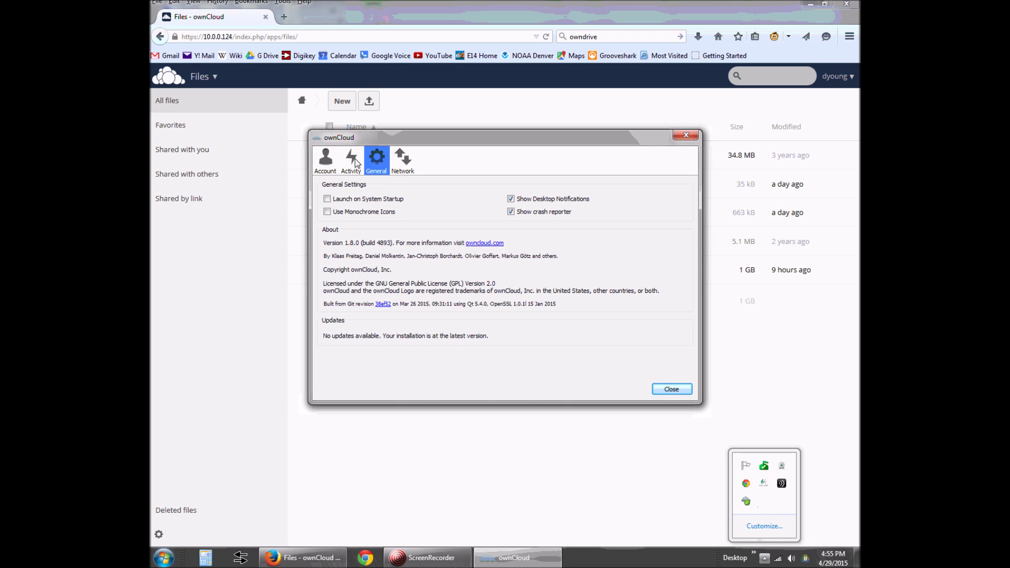
click(328, 159)
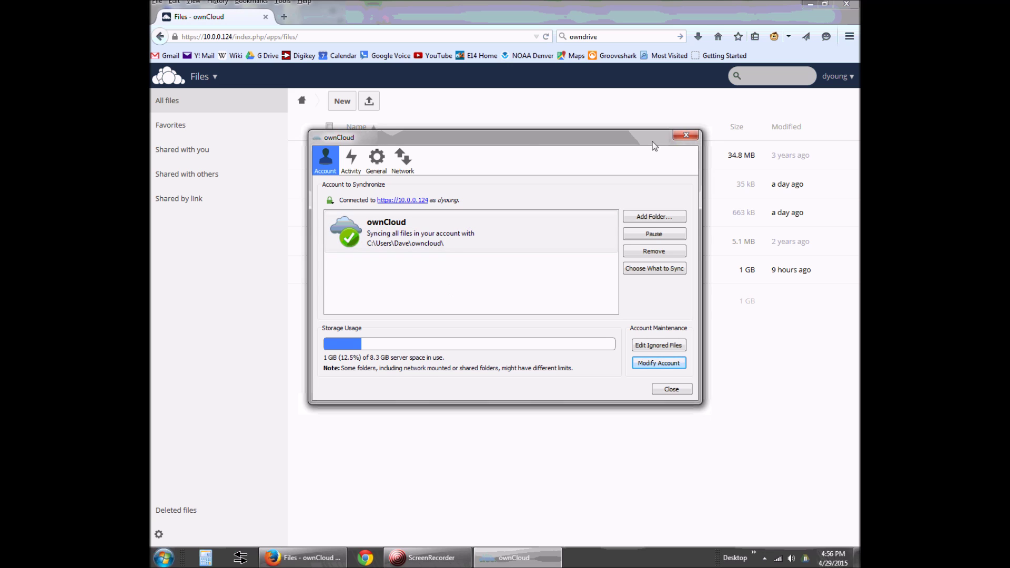
click(207, 128)
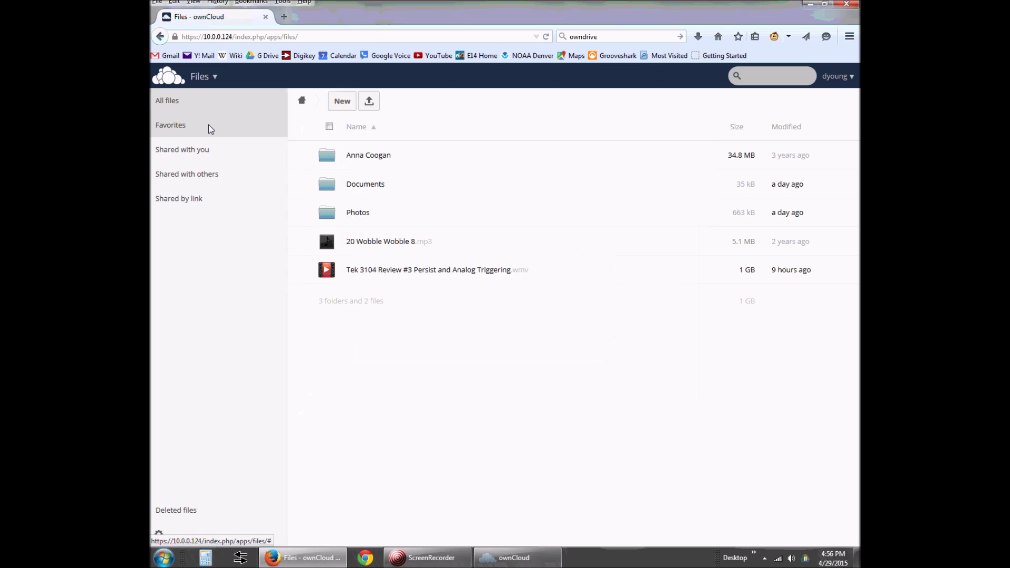
- Use the ownCloud apps menu to return from Favorites to the All files list
click(206, 77)
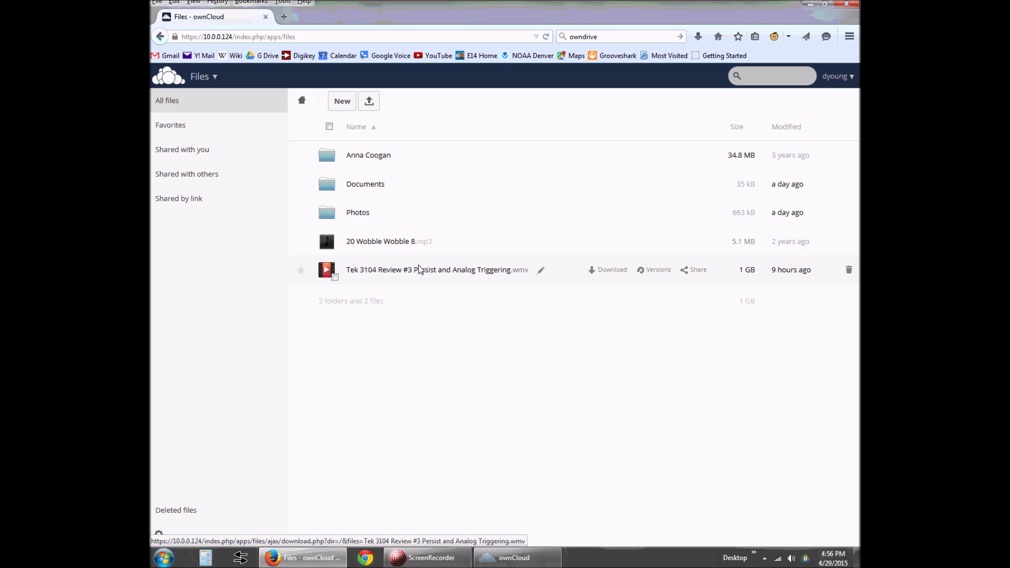
click(447, 562)
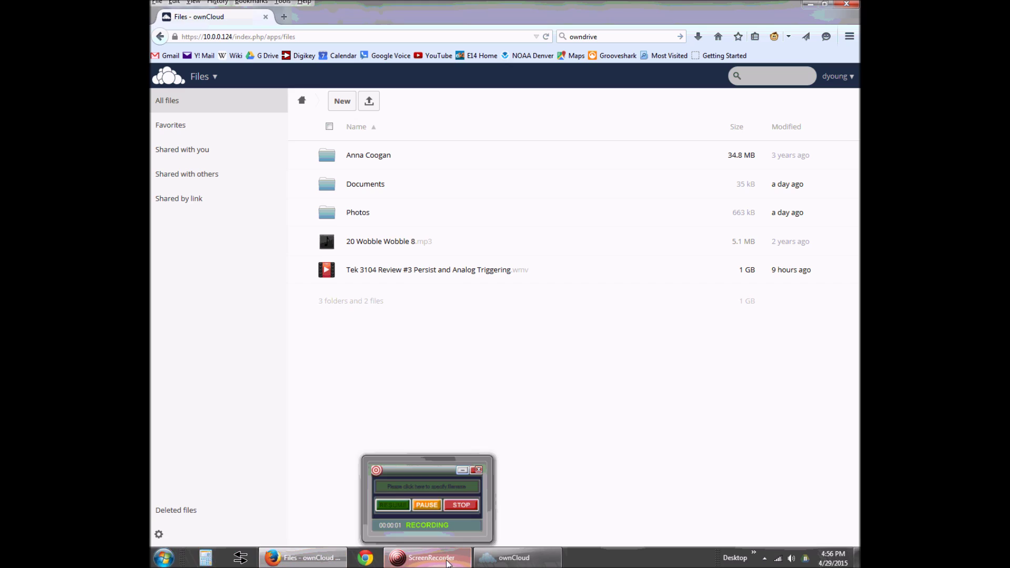